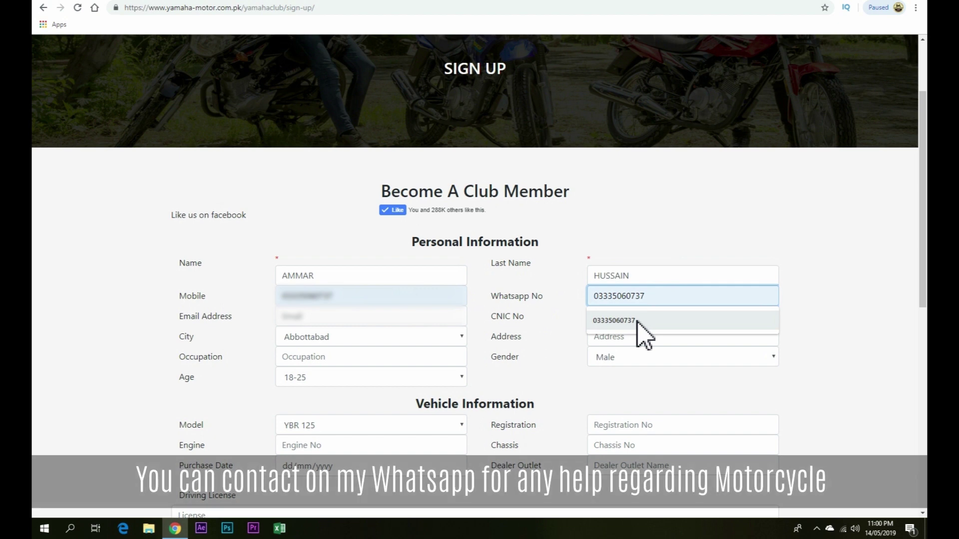
Fill in the email address and CNIC number from saved autofill entries.
{"action": "left_click", "coordinate": [355, 318]}
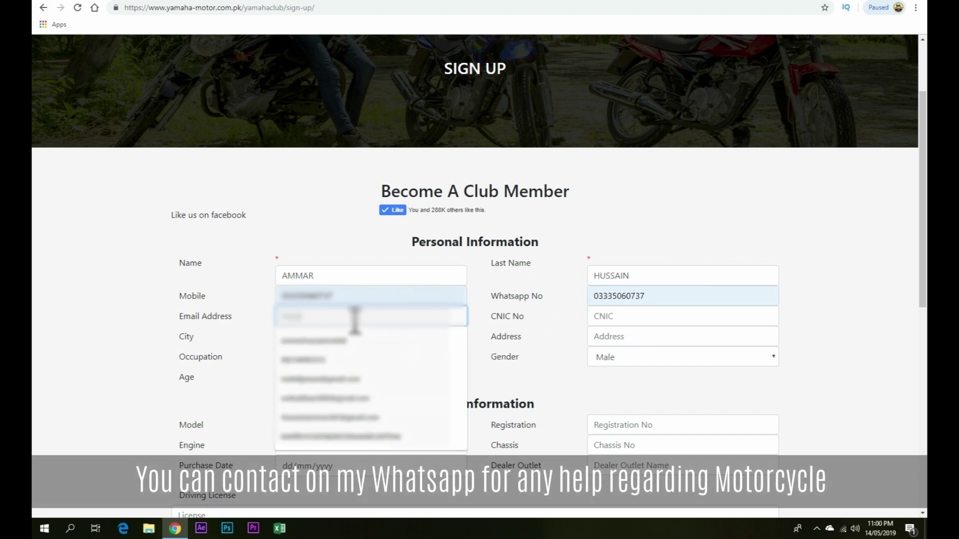
{"action": "key", "text": "Escape"}
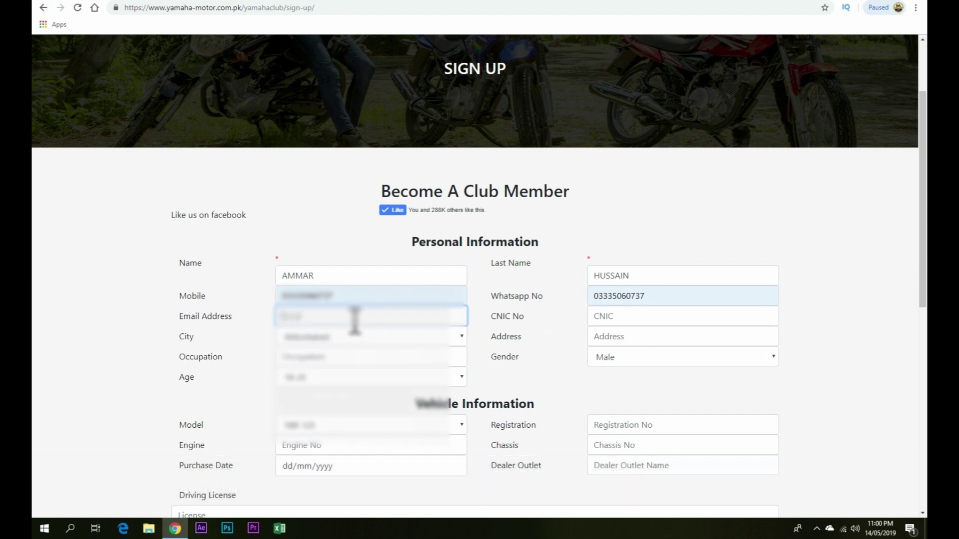
{"action": "type", "text": "amma"}
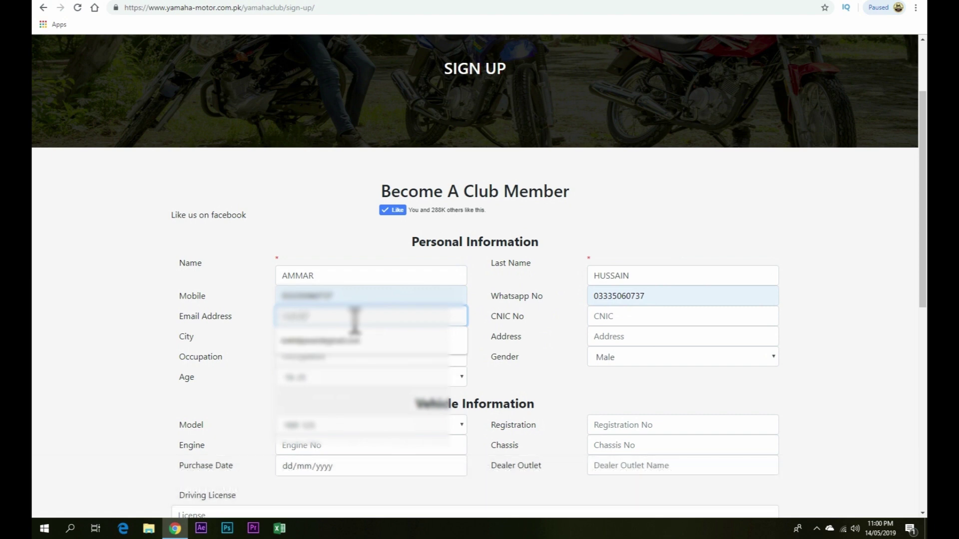
{"action": "left_click", "coordinate": [364, 340]}
{"action": "left_click", "coordinate": [617, 320]}
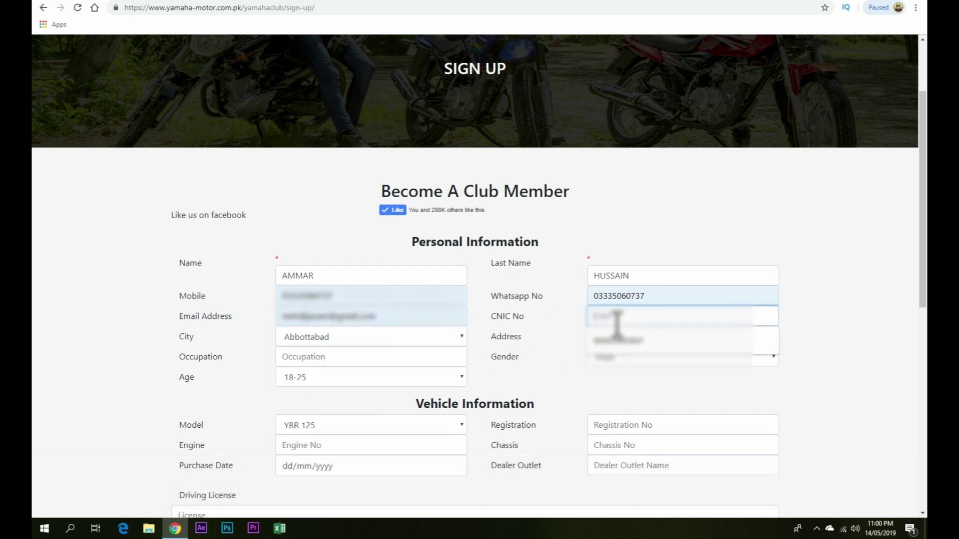
{"action": "left_click", "coordinate": [618, 340]}
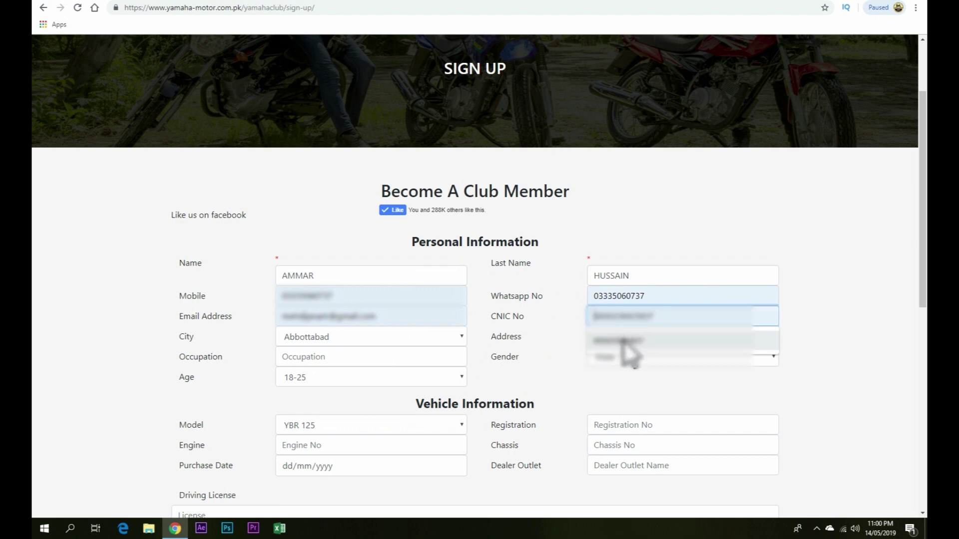
Set the city to Islamabad and fill in the address from the saved suggestion.
{"action": "left_click", "coordinate": [356, 341]}
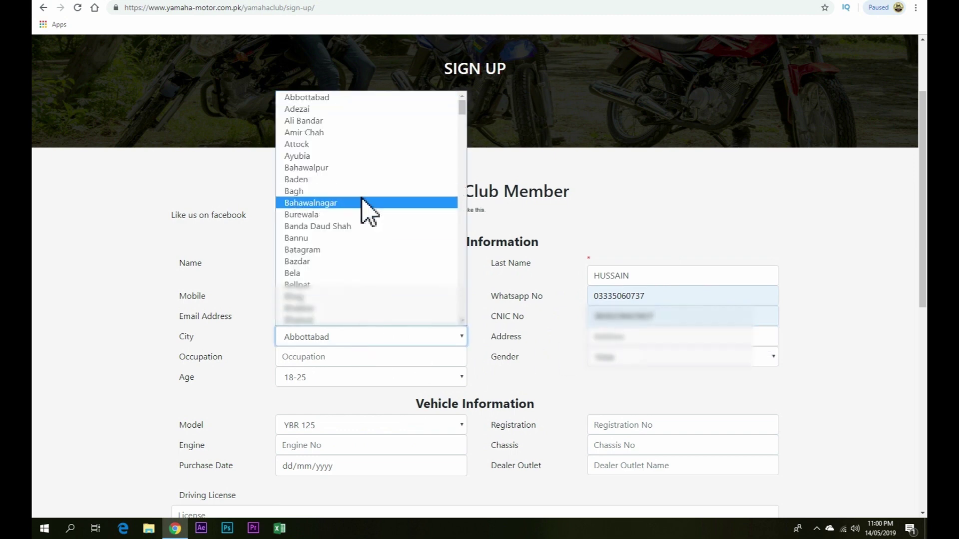
{"action": "key", "text": "i"}
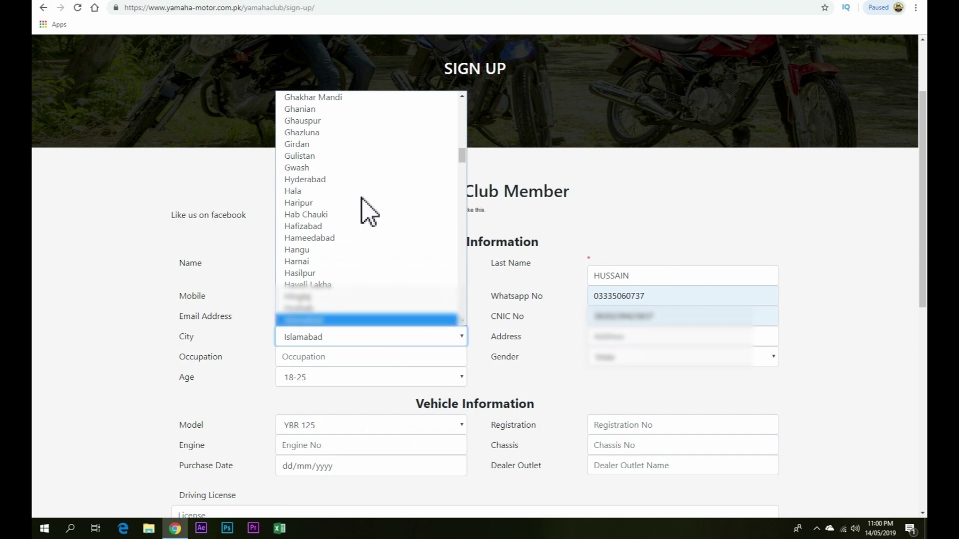
{"action": "left_click", "coordinate": [327, 320]}
{"action": "left_click", "coordinate": [658, 335]}
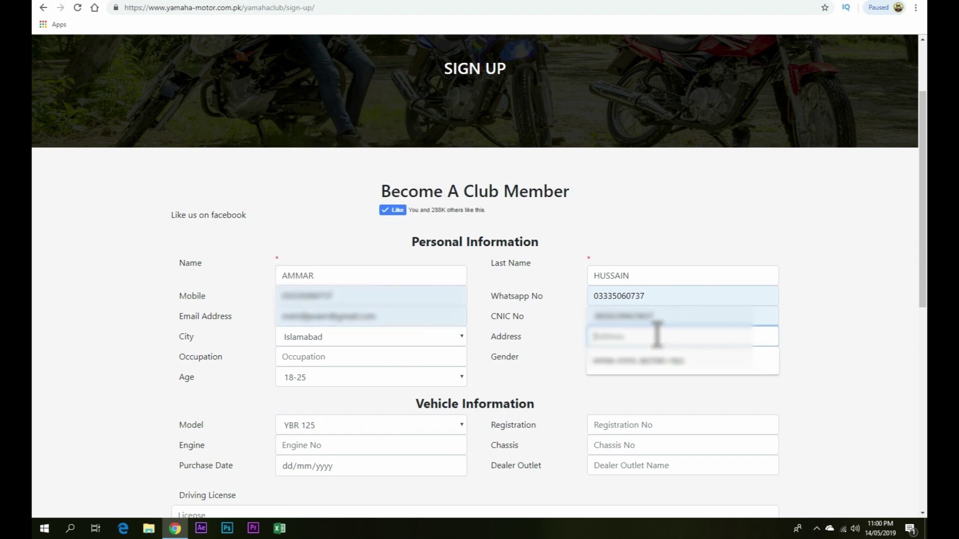
{"action": "left_click", "coordinate": [654, 370]}
{"action": "left_click", "coordinate": [314, 358]}
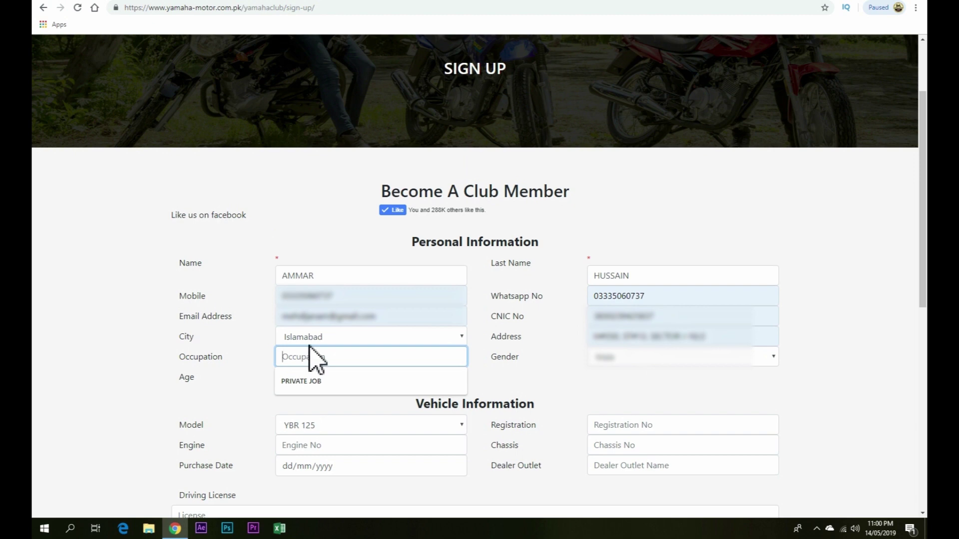
Fill occupation with the PRIVATE JOB suggestion and choose the 26-30 age range.
{"action": "left_click", "coordinate": [321, 383]}
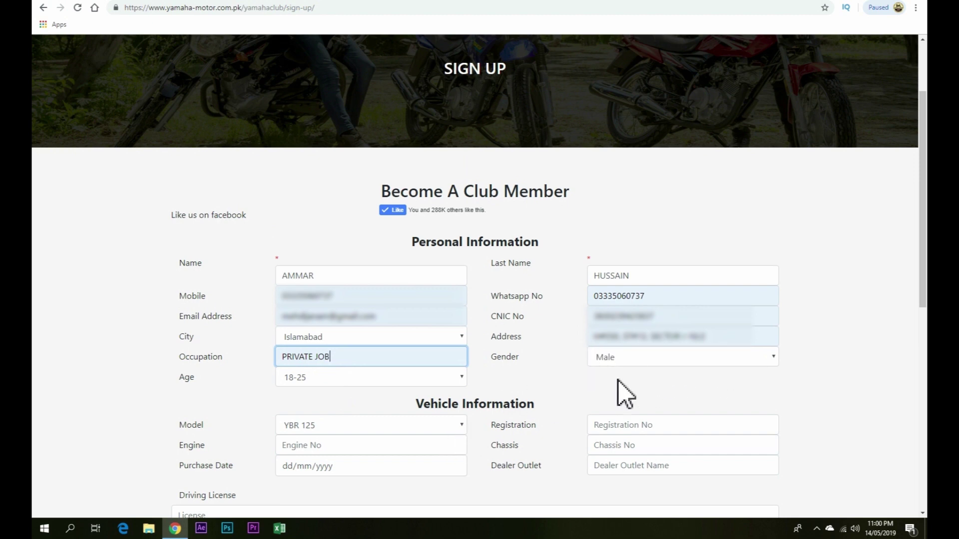
{"action": "left_click", "coordinate": [454, 381]}
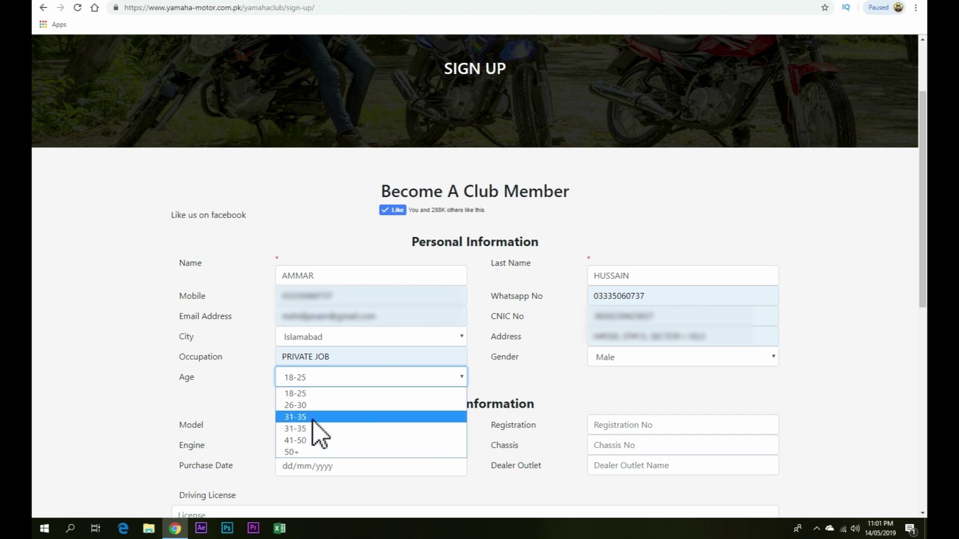
{"action": "left_click", "coordinate": [305, 406]}
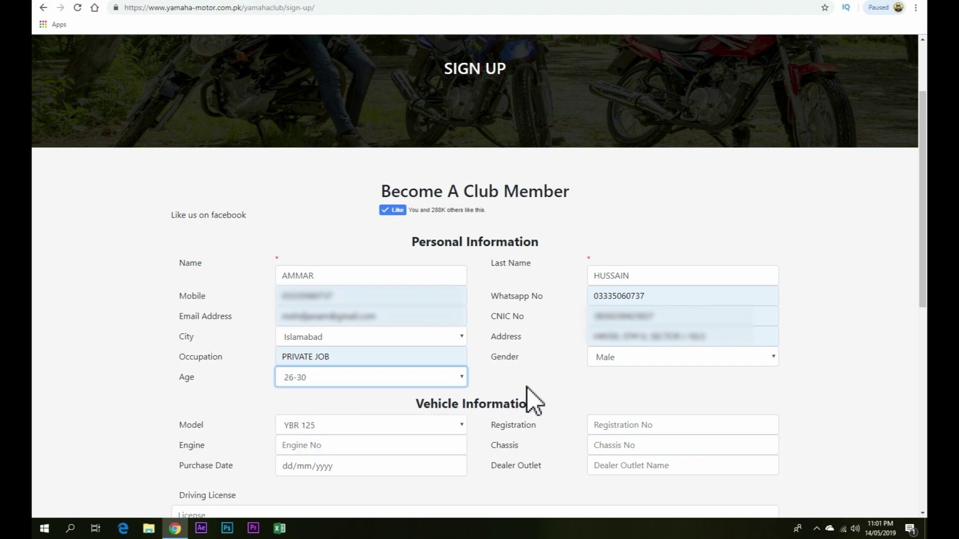
{"action": "left_click", "coordinate": [647, 225]}
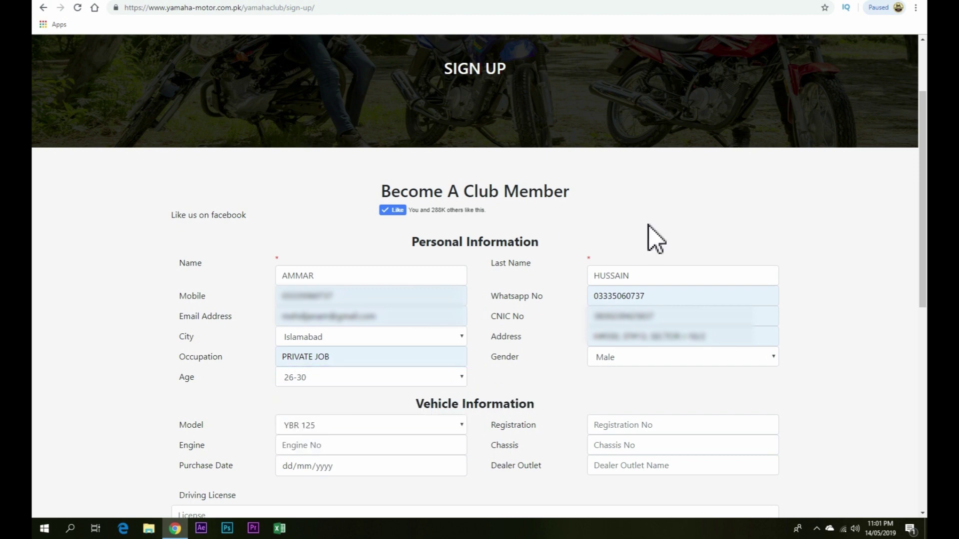
Choose YBR 125G as the motorcycle model and fill the registration number from autofill.
{"action": "scroll", "coordinate": [589, 319], "scroll_direction": "down", "scroll_amount": 5}
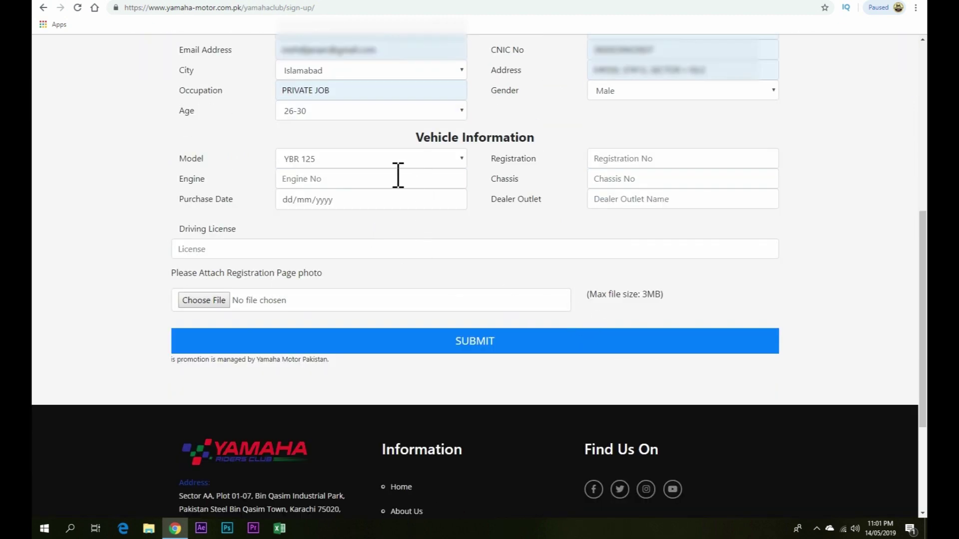
{"action": "left_click", "coordinate": [332, 162]}
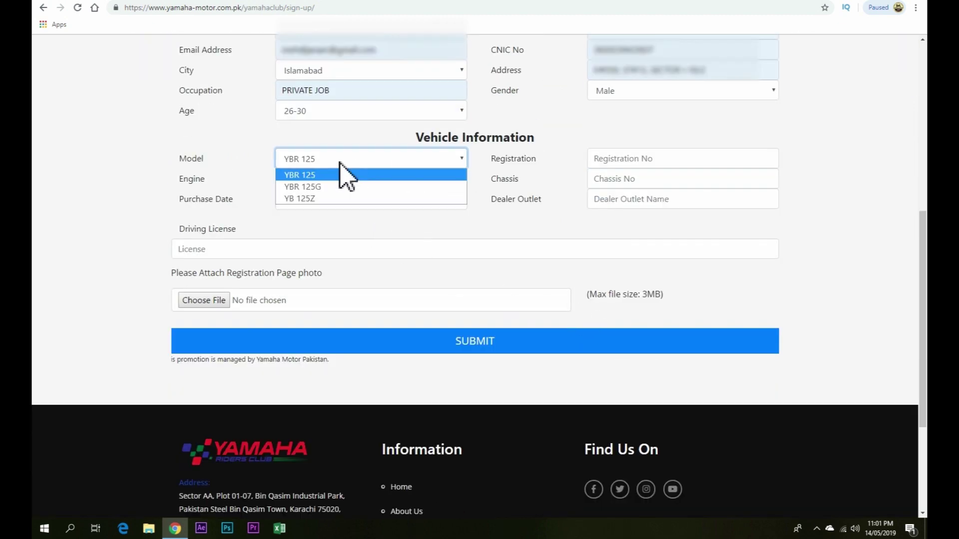
{"action": "left_click", "coordinate": [320, 187]}
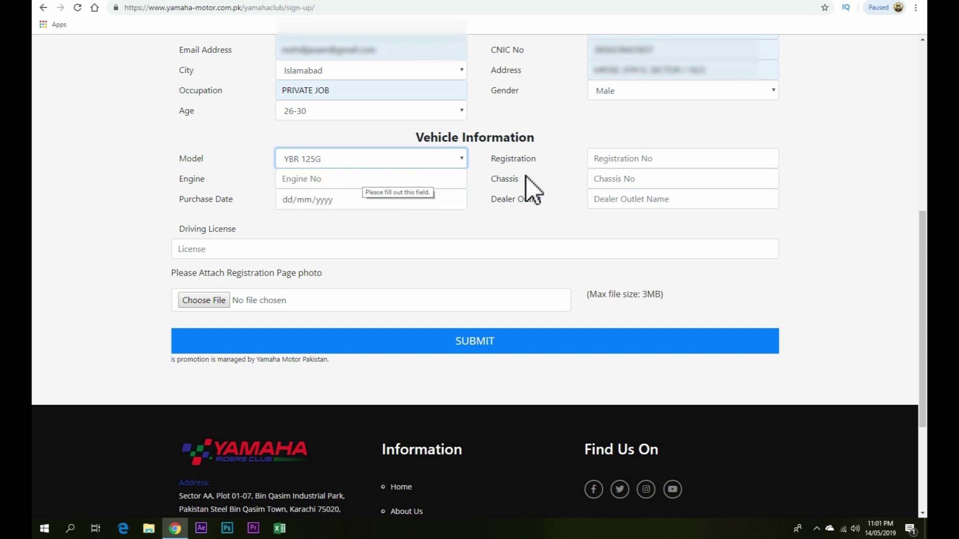
{"action": "left_click", "coordinate": [684, 162]}
{"action": "left_click", "coordinate": [646, 185]}
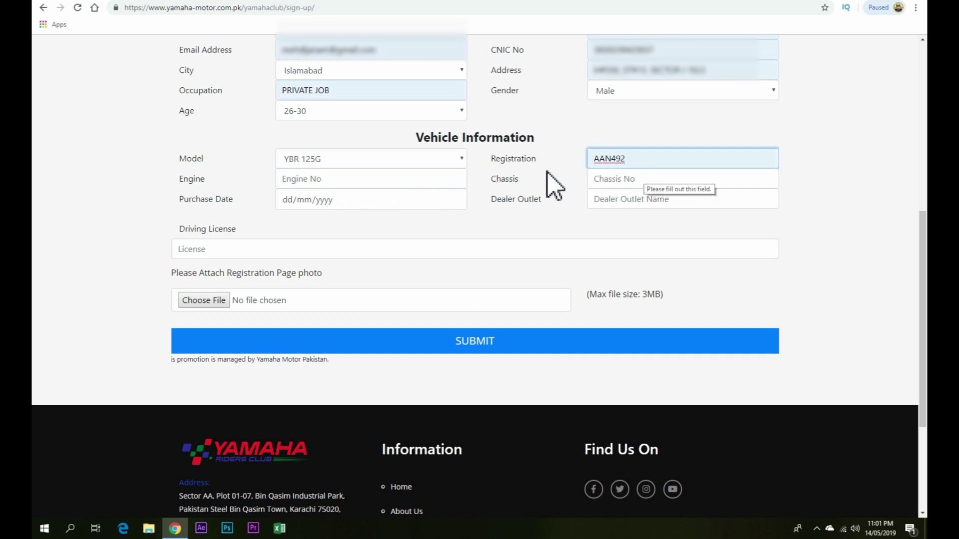
{"action": "left_click", "coordinate": [329, 176]}
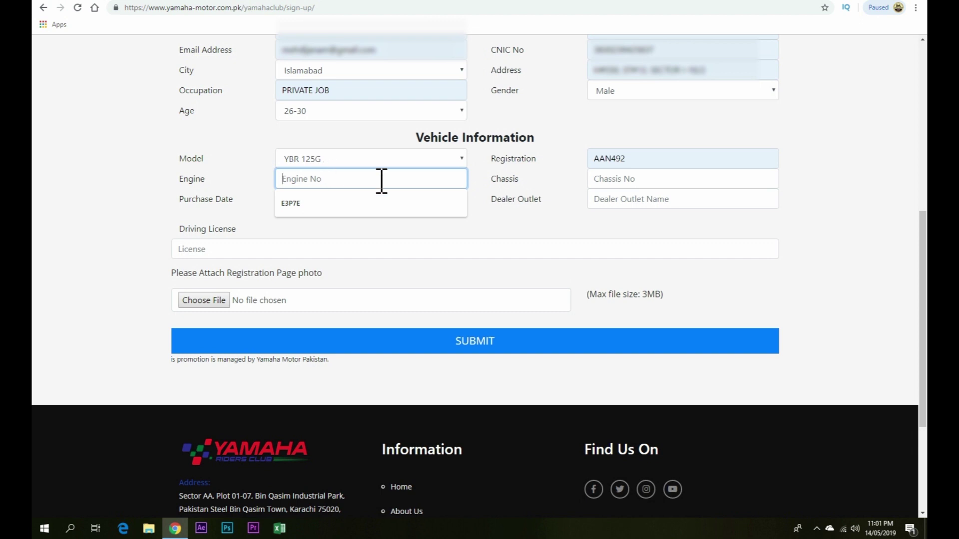
Type the motorcycle's chassis number into the Chassis field.
{"action": "left_click", "coordinate": [626, 182]}
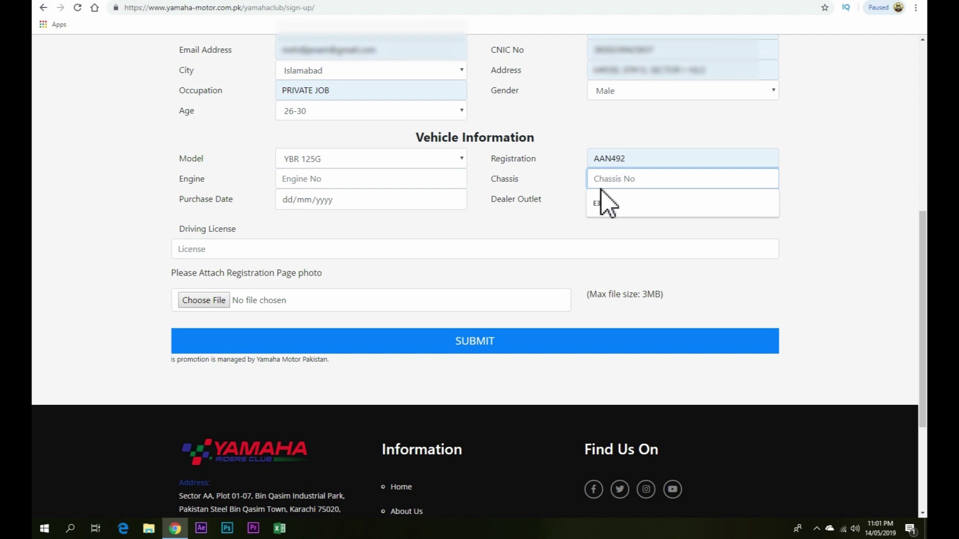
{"action": "left_click", "coordinate": [428, 178]}
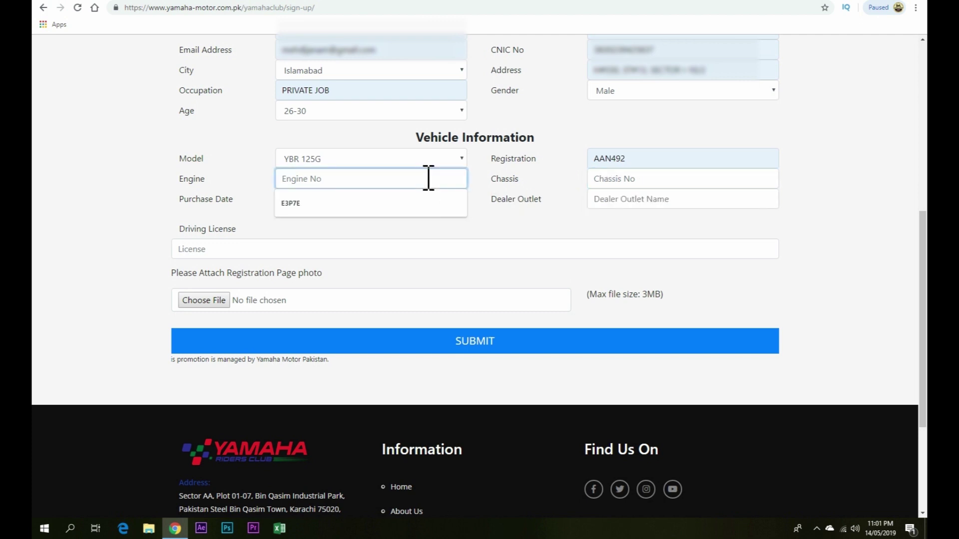
{"action": "left_click", "coordinate": [640, 179]}
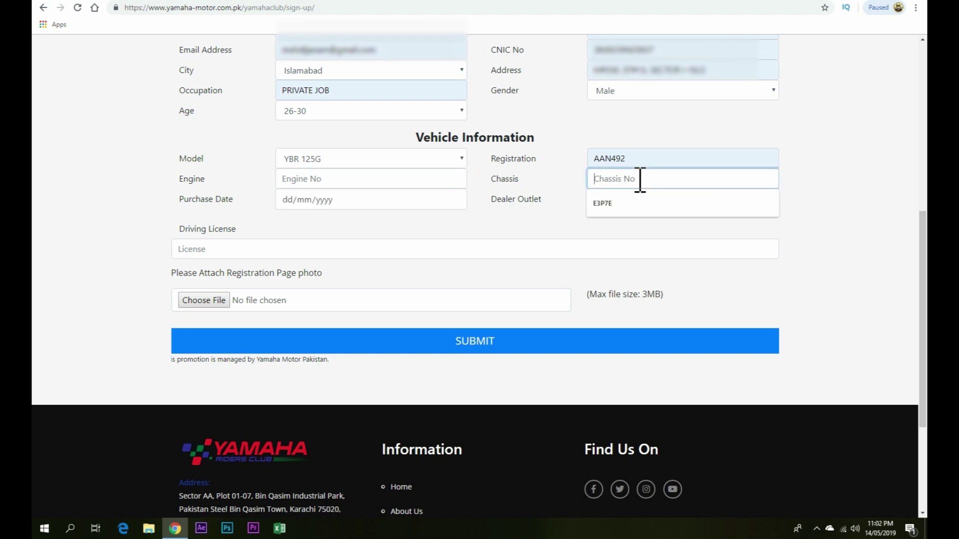
{"action": "type", "text": "E3"}
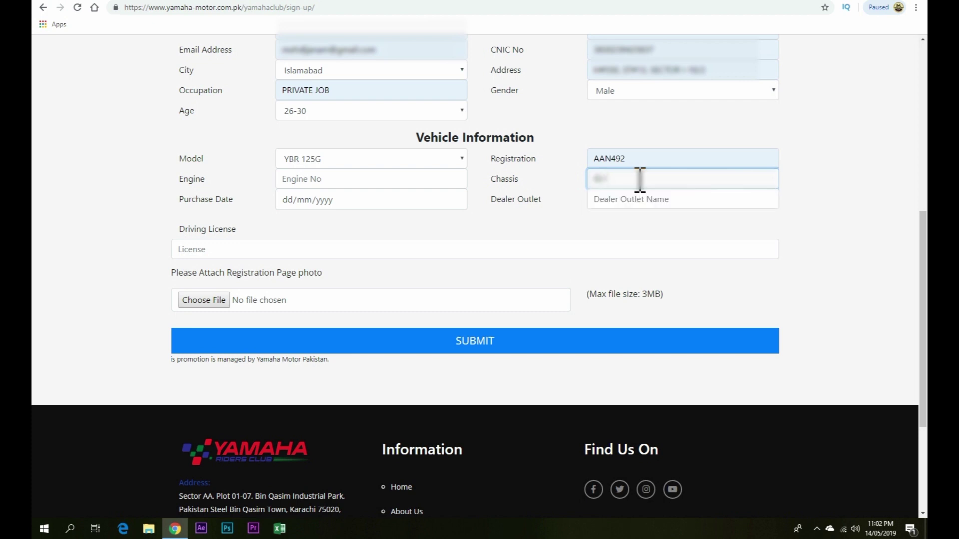
{"action": "type", "text": "7"}
{"action": "type", "text": "12345"}
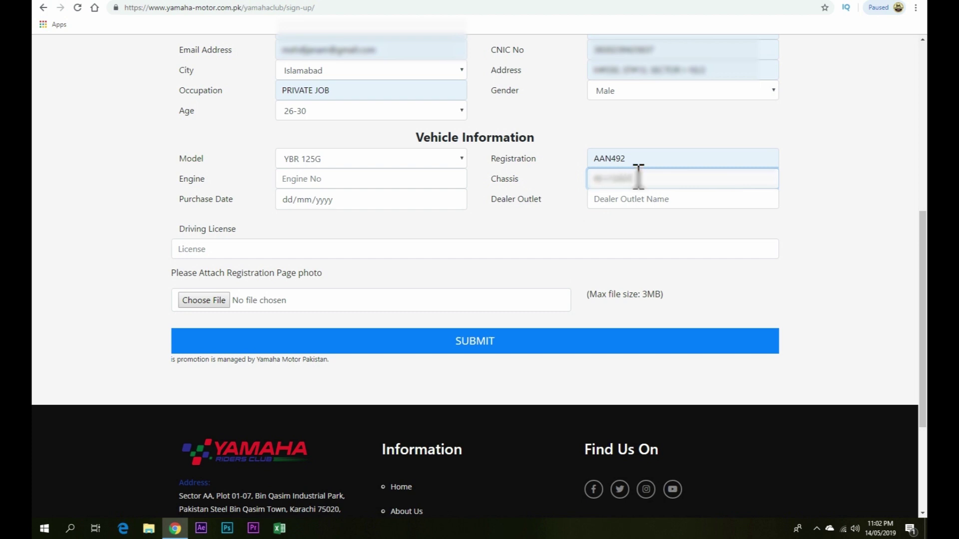
{"action": "type", "text": "678"}
Type the engine number into the Engine field, correcting one mistyped character.
{"action": "left_click", "coordinate": [354, 183]}
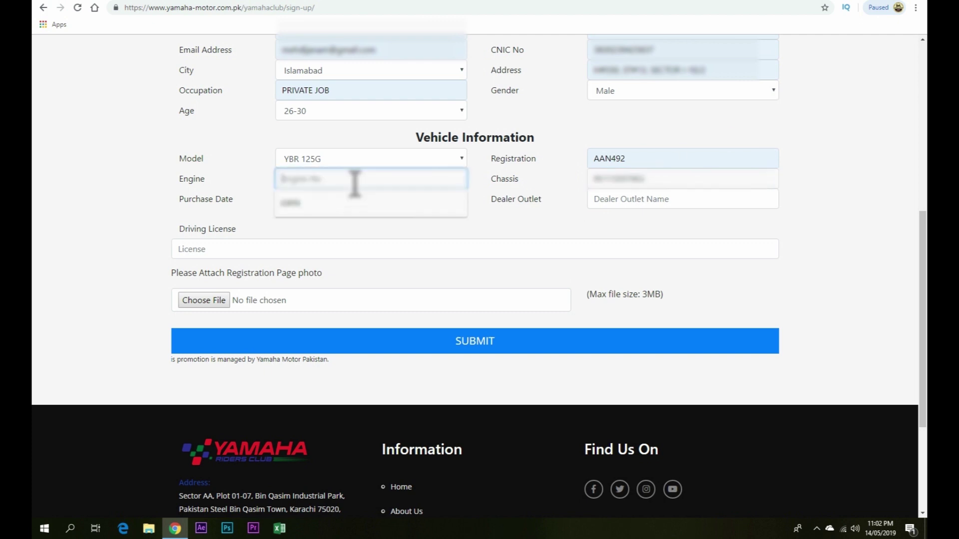
{"action": "type", "text": "E36152"}
{"action": "key", "text": "BackSpace"}
{"action": "type", "text": "34545"}
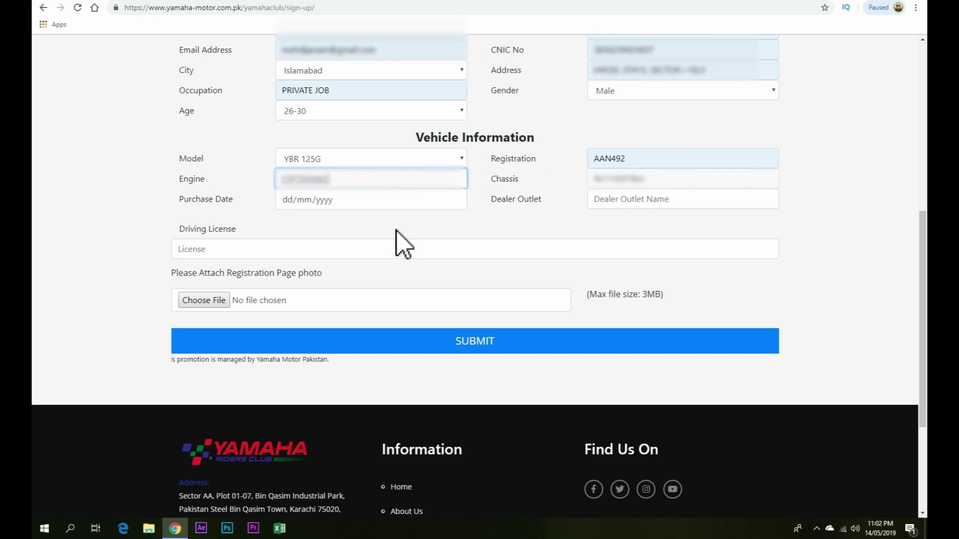
{"action": "left_click", "coordinate": [515, 234]}
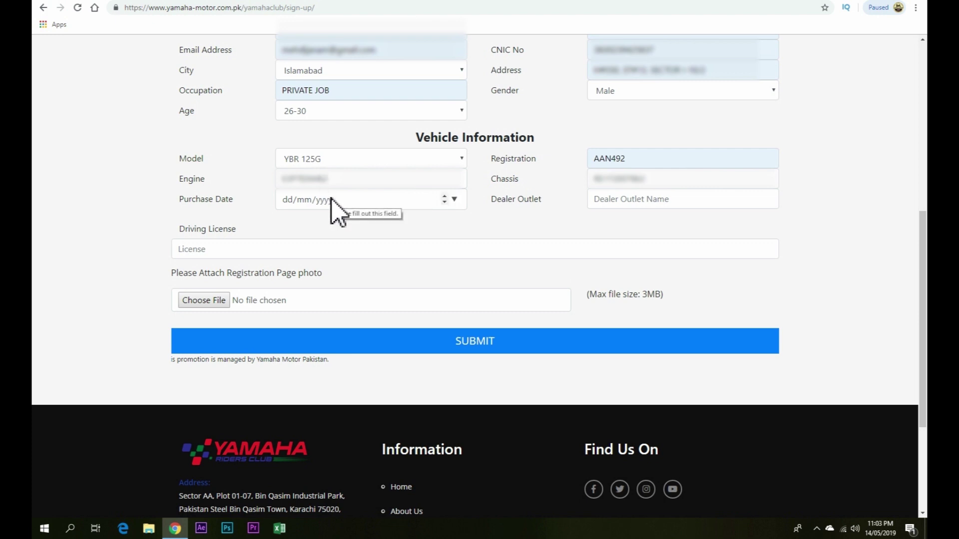
Enter 11/09/2016 as the purchase date.
{"action": "left_click", "coordinate": [396, 202]}
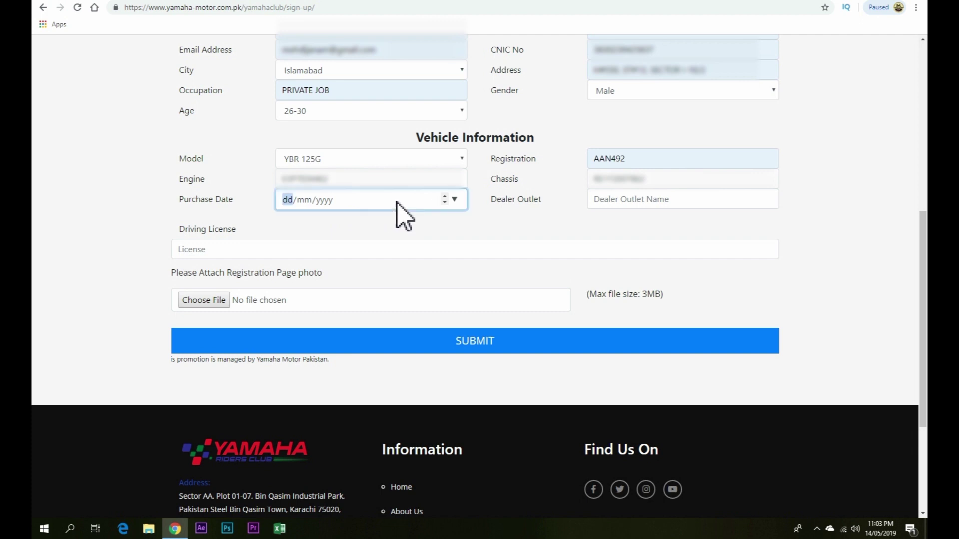
{"action": "type", "text": "11/09/2016"}
{"action": "left_click", "coordinate": [509, 225]}
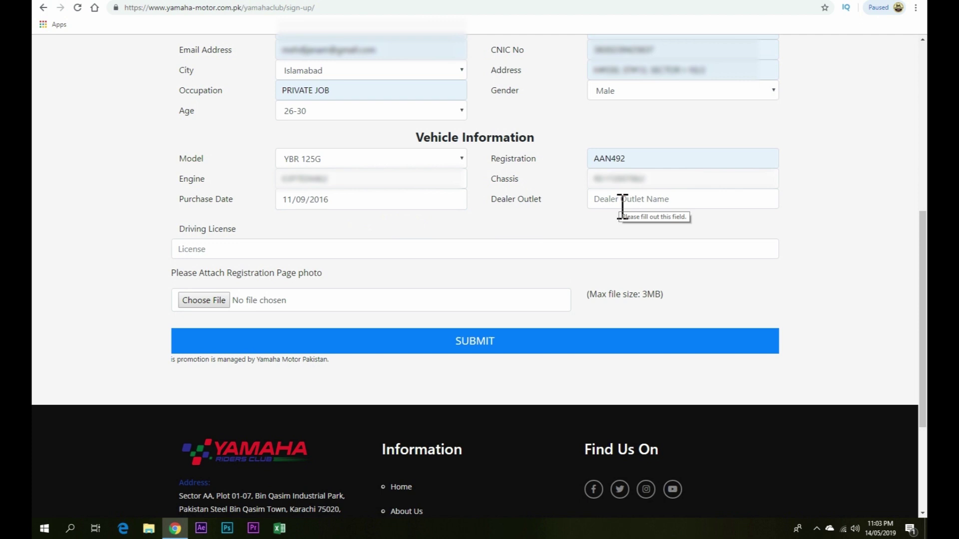
Choose KHAN SCOOTER COMPANY as dealer outlet and fill in the saved driving licence number.
{"action": "left_click", "coordinate": [622, 204]}
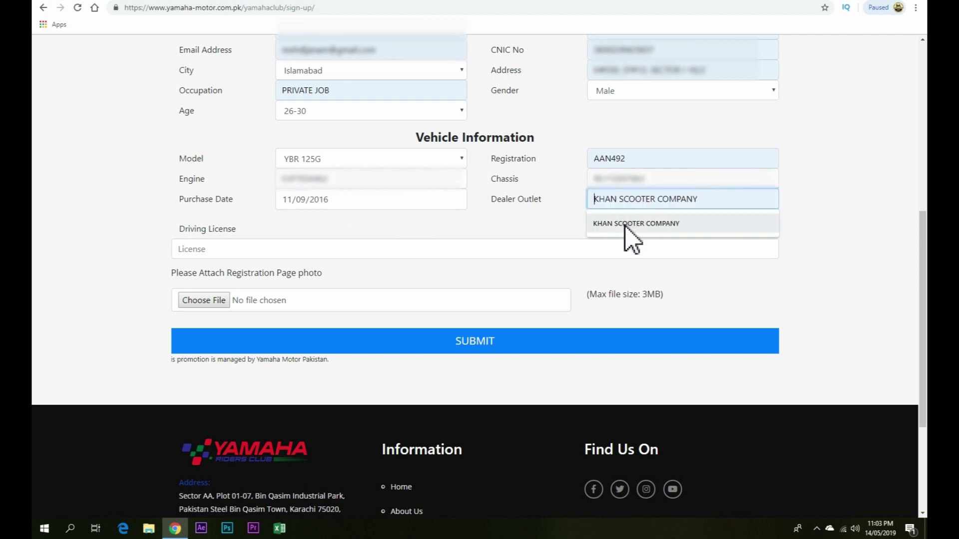
{"action": "left_click", "coordinate": [624, 225]}
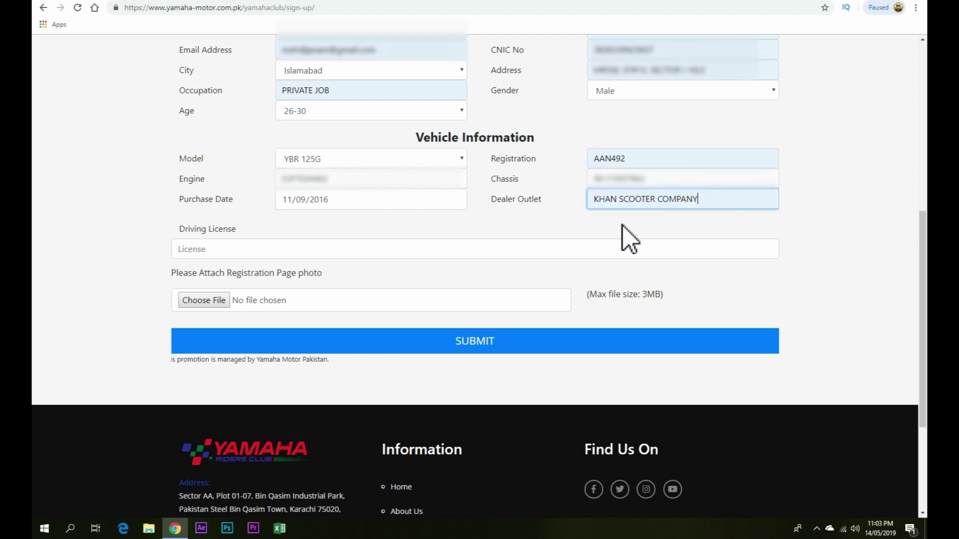
{"action": "left_click", "coordinate": [271, 249]}
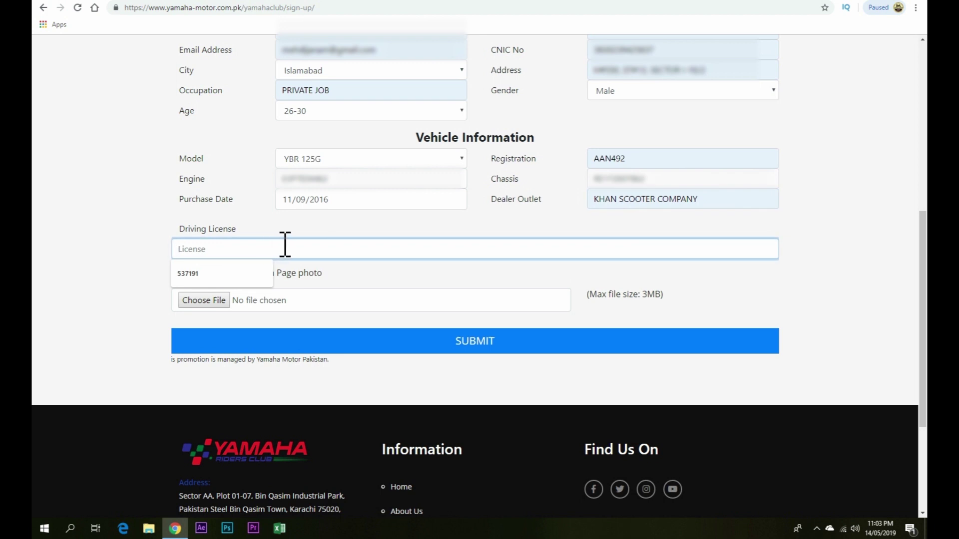
{"action": "left_click", "coordinate": [193, 273]}
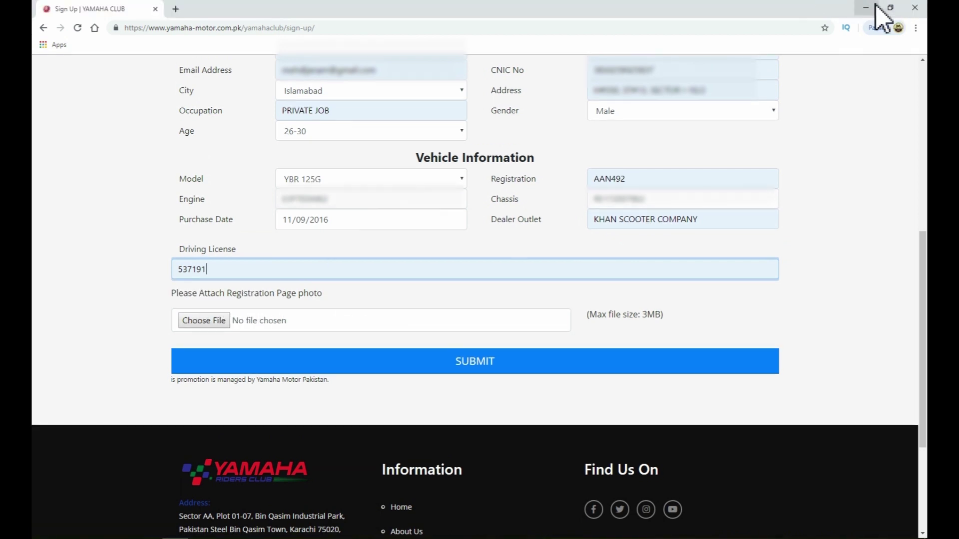
Attach Registration Book.jpg from the desktop as the registration page photo.
{"action": "left_click", "coordinate": [866, 7]}
{"action": "left_click_drag", "start_coordinate": [45, 1], "coordinate": [280, 199]}
{"action": "left_click_drag", "start_coordinate": [56, 32], "coordinate": [244, 202]}
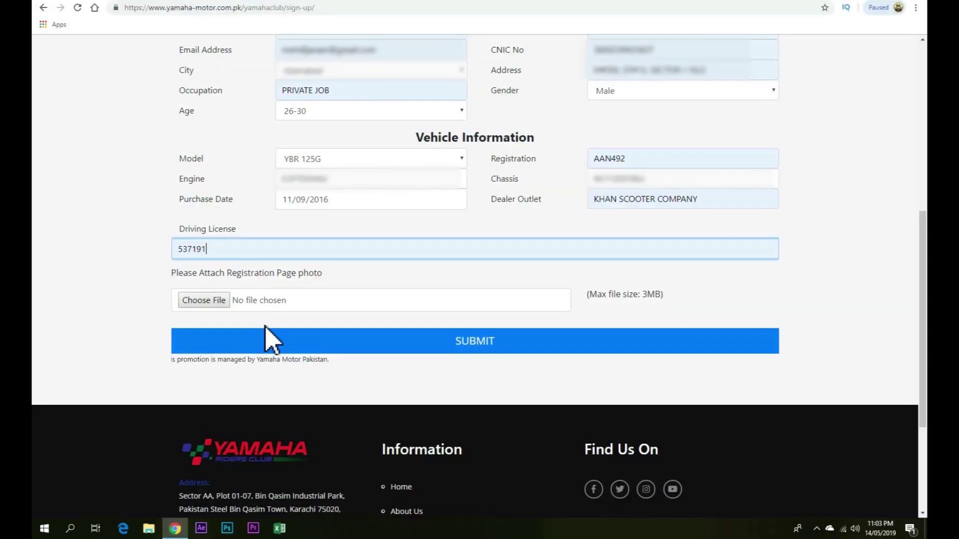
{"action": "left_click", "coordinate": [228, 302]}
{"action": "double_click", "coordinate": [172, 80]}
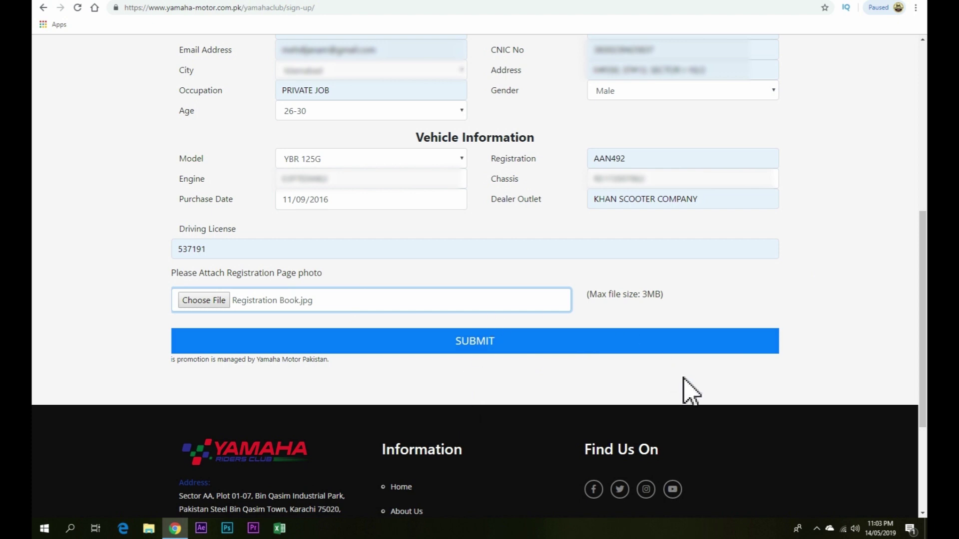
Review the entries, including the mobile number, then submit the sign-up form.
{"action": "scroll", "coordinate": [691, 392], "scroll_direction": "up", "scroll_amount": 4}
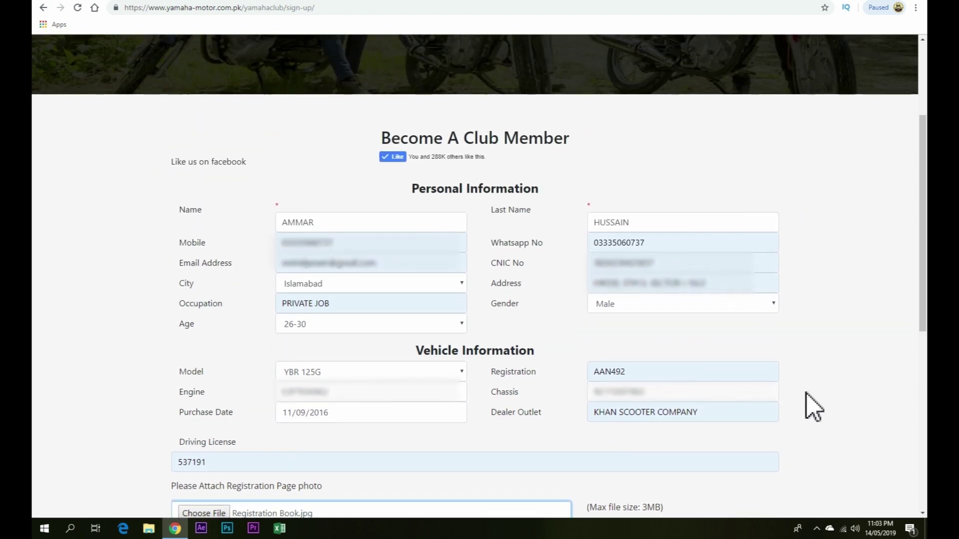
{"action": "left_click_drag", "start_coordinate": [349, 243], "coordinate": [313, 242]}
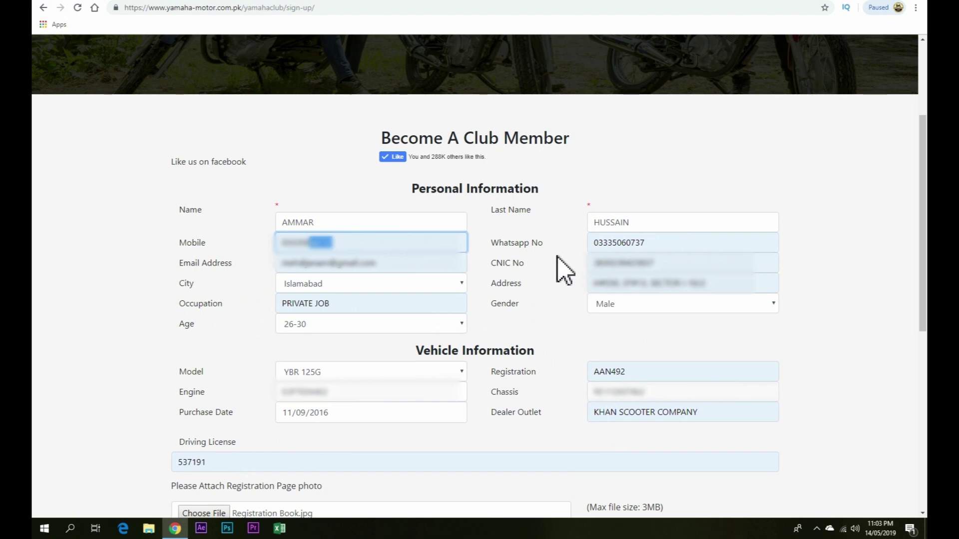
{"action": "scroll", "coordinate": [565, 272], "scroll_direction": "down", "scroll_amount": 5}
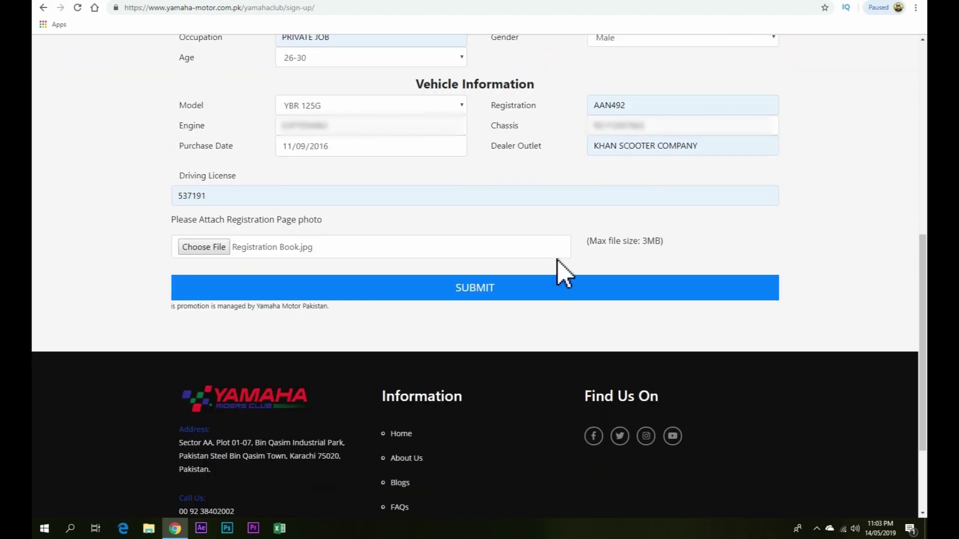
{"action": "left_click", "coordinate": [517, 290]}
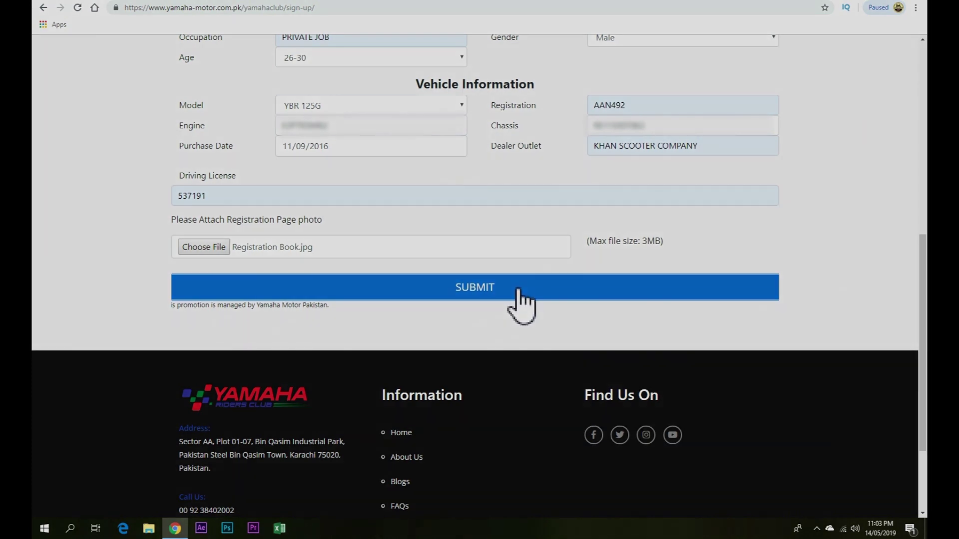